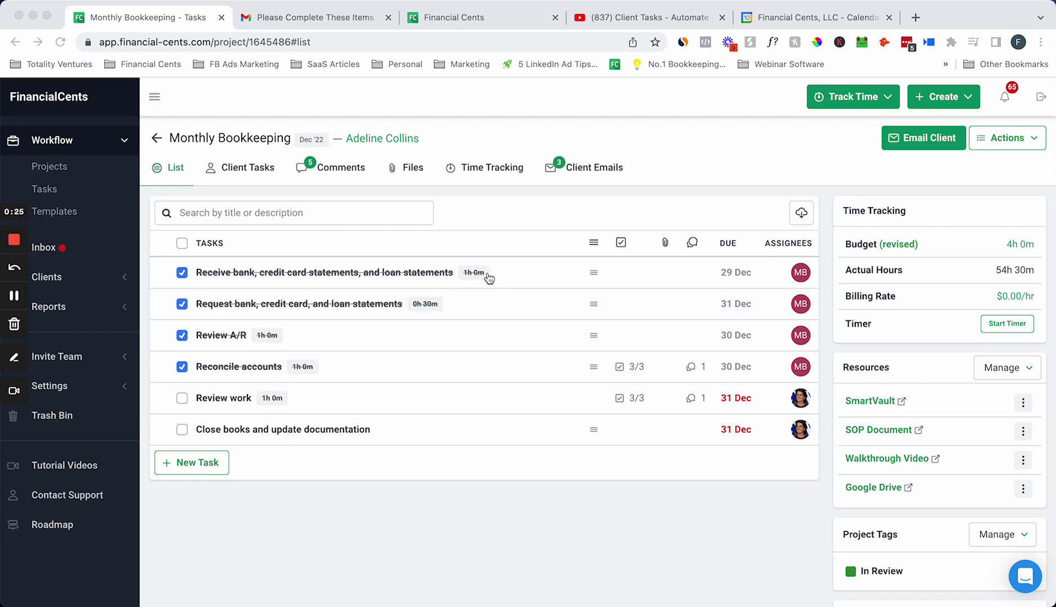
# View the client tasks of the Monthly Bookkeeping project and bring up the new-task entry, cancelling it without adding a task
pyautogui.click(254, 170)
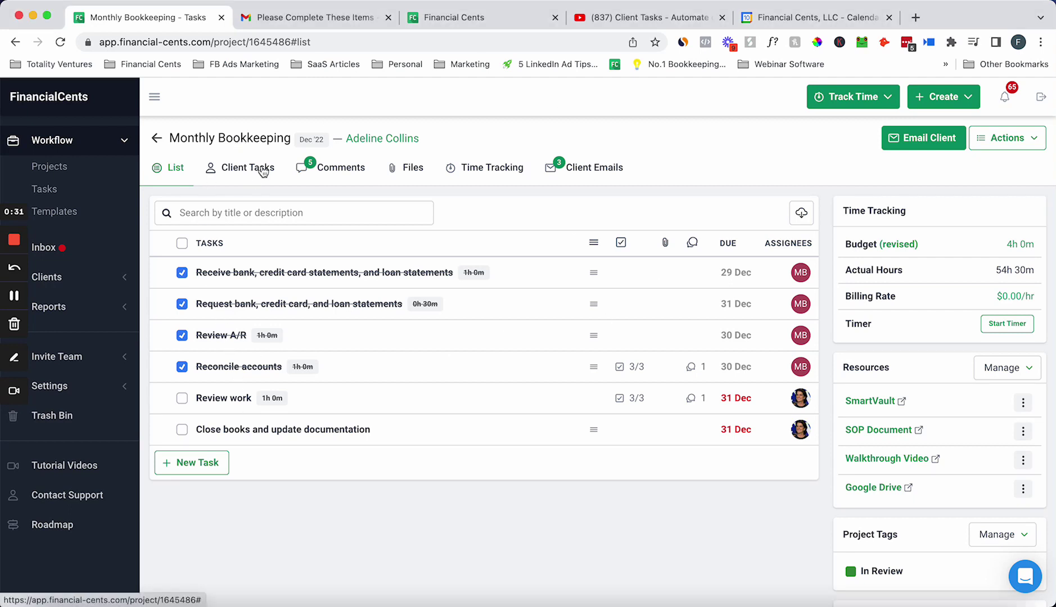
pyautogui.click(263, 171)
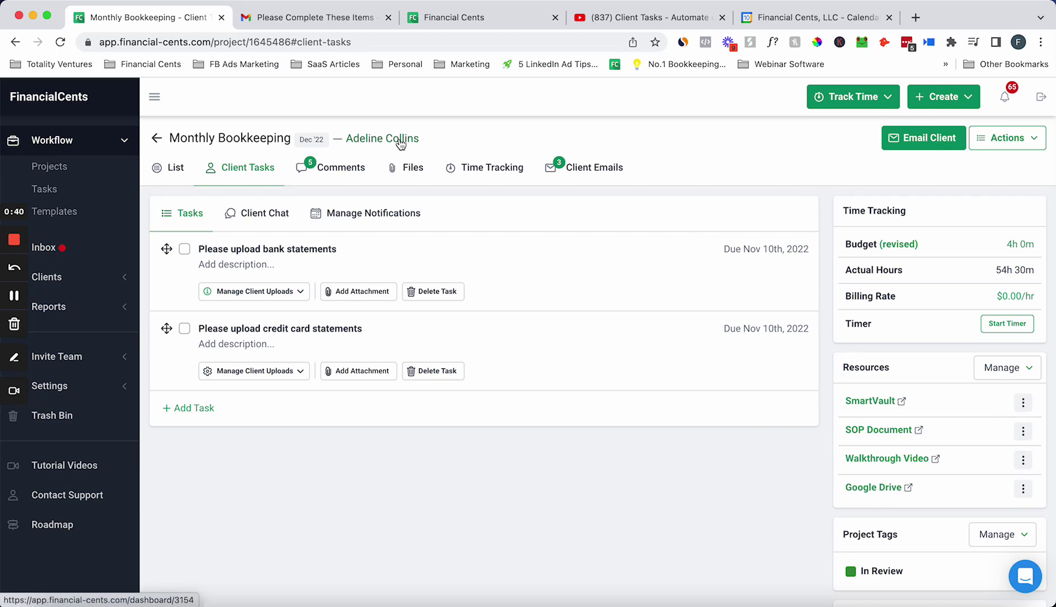
pyautogui.click(194, 408)
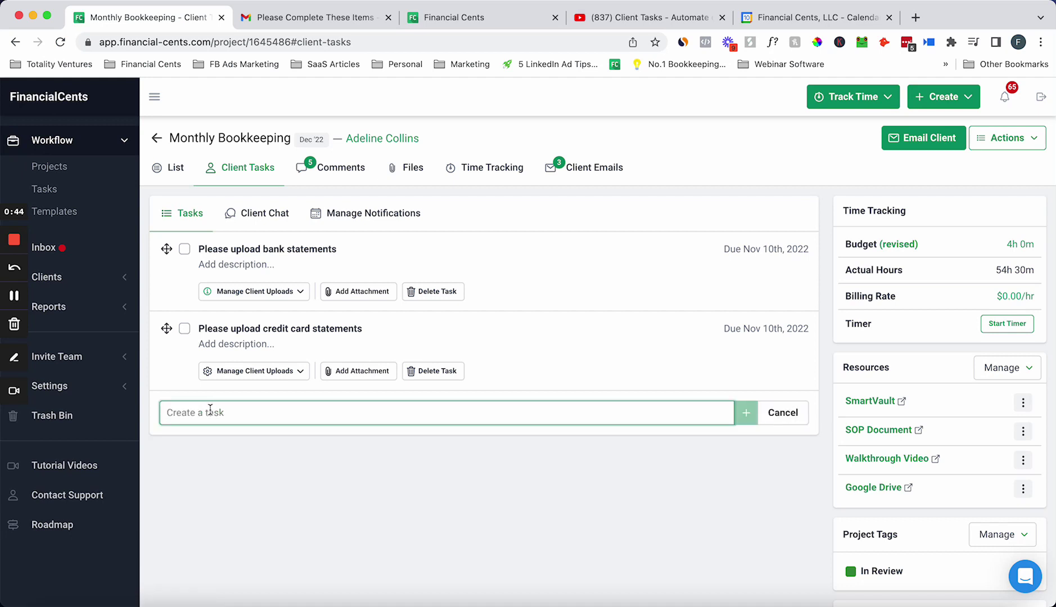
pyautogui.click(779, 413)
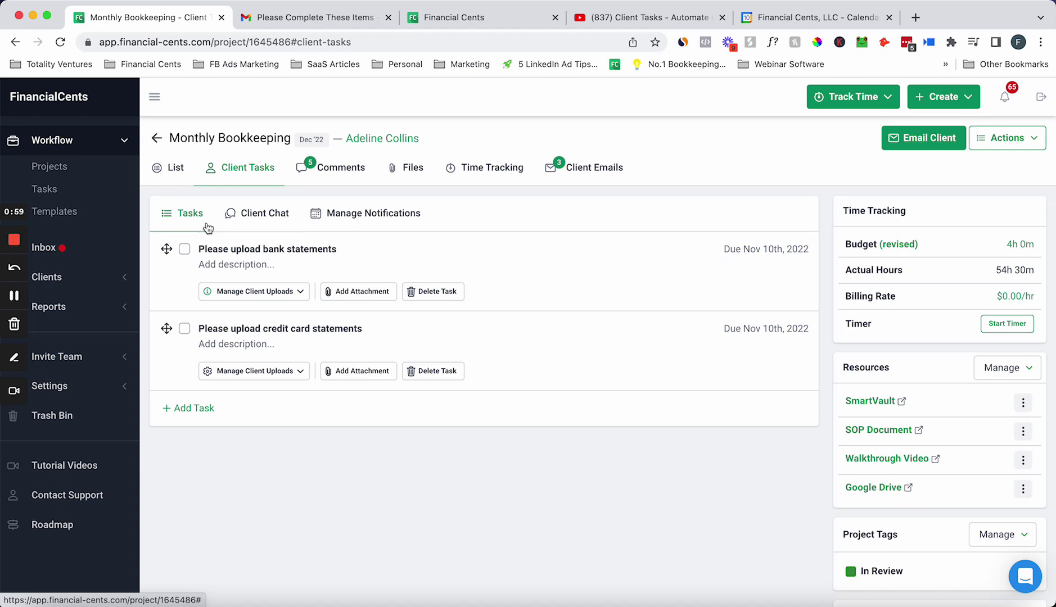
# In the client task notifications, set the automated start date to Sep 1st, 2022 and the reminder frequency to every 5 days
pyautogui.click(366, 214)
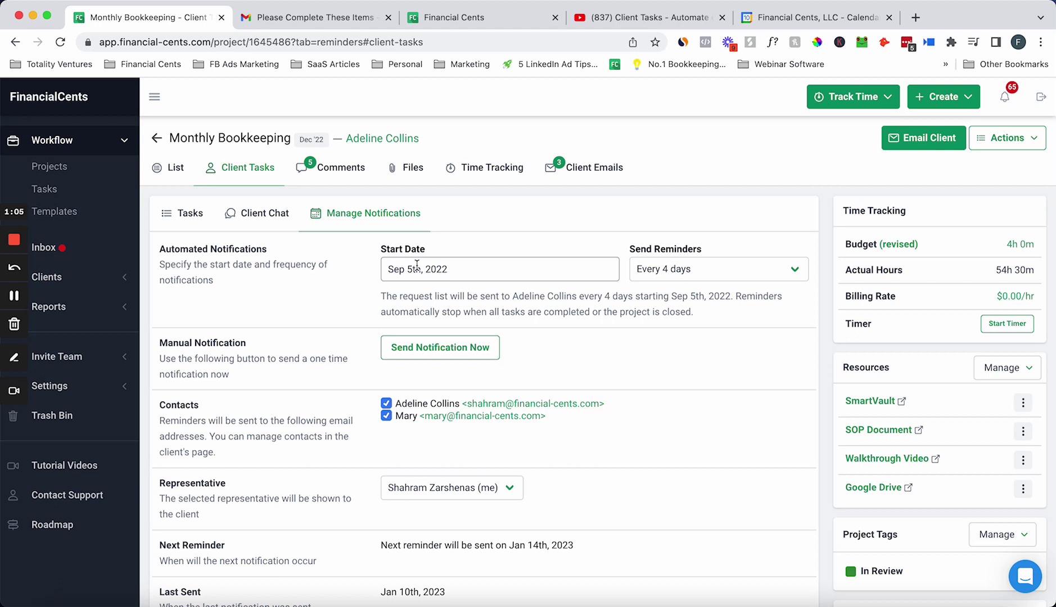
pyautogui.click(431, 271)
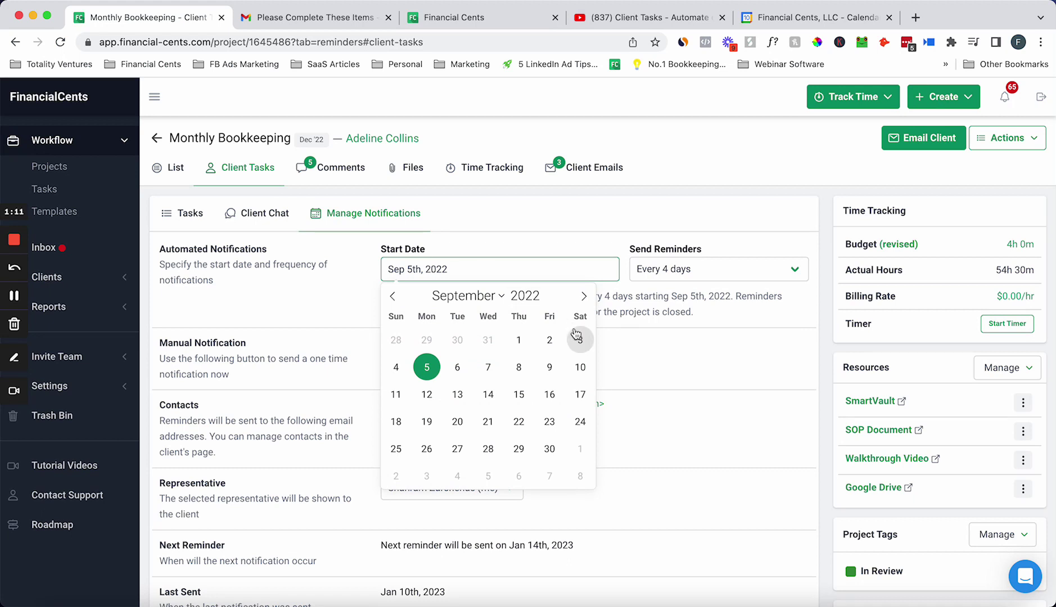
pyautogui.click(518, 340)
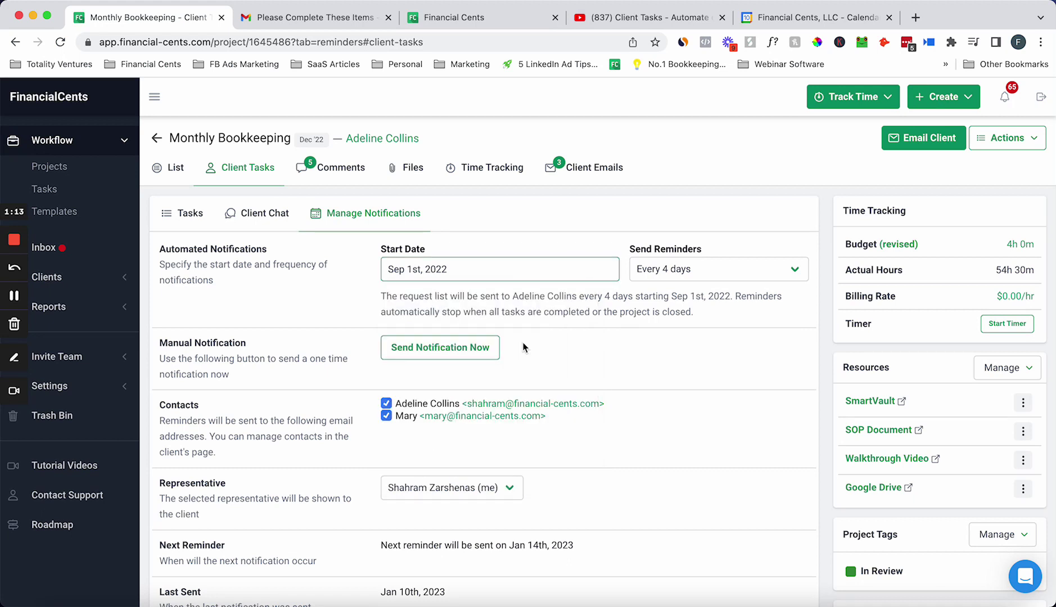
pyautogui.click(382, 298)
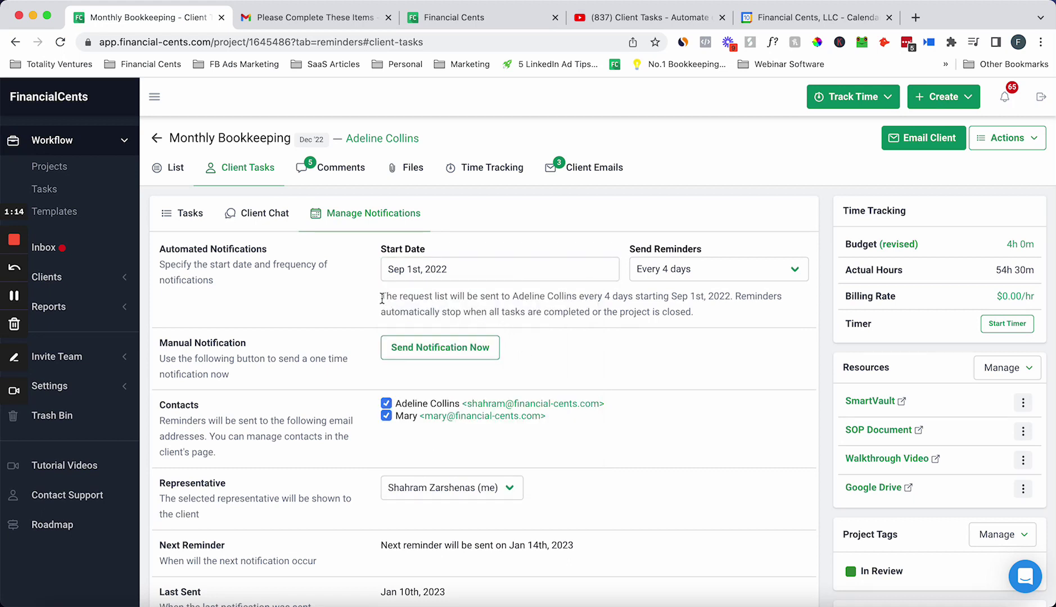
pyautogui.click(686, 274)
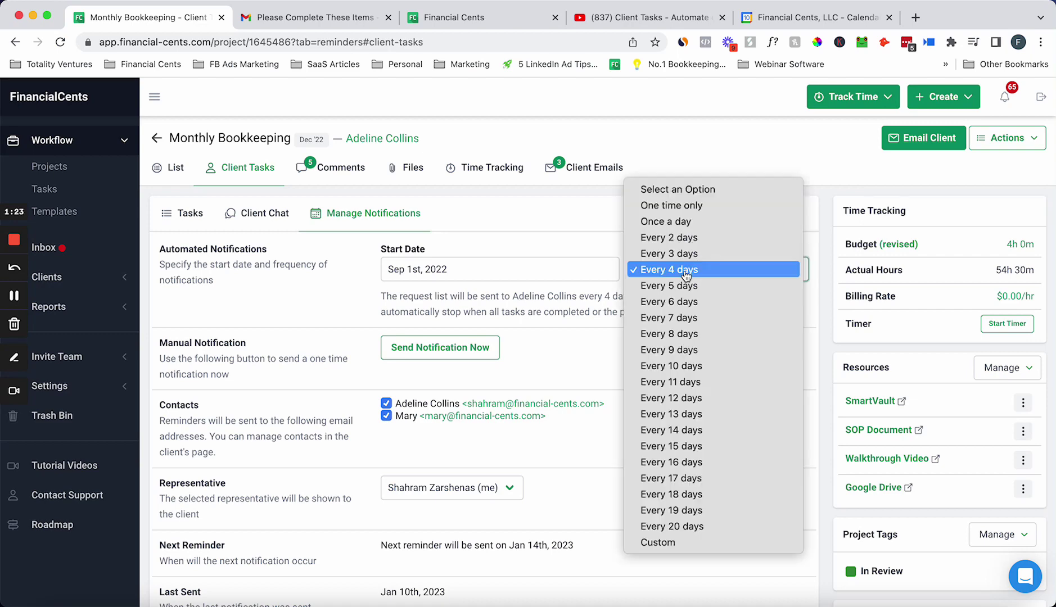
pyautogui.click(729, 287)
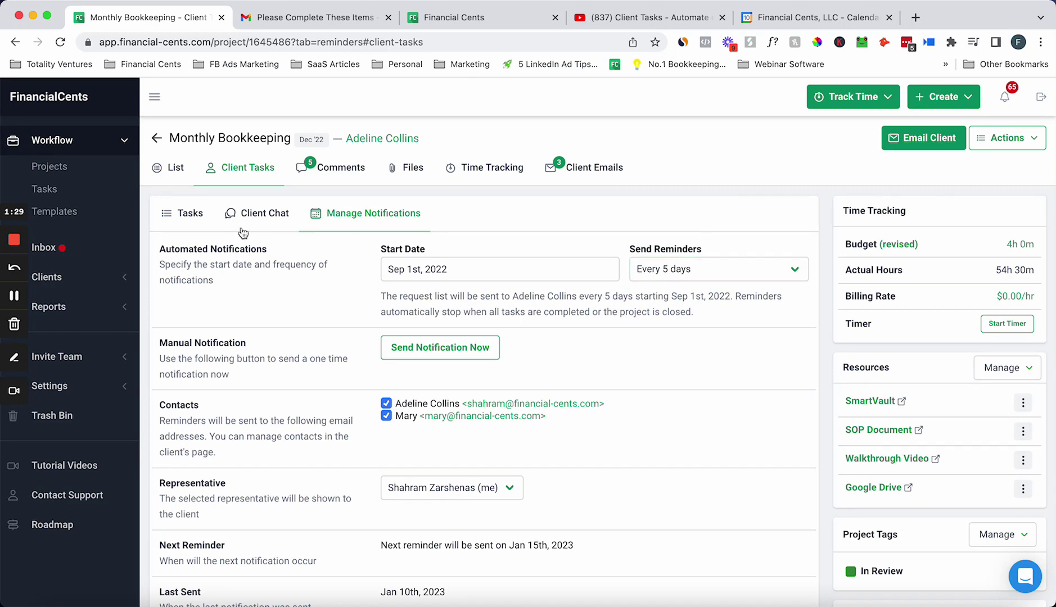
# Review the client's requested tasks alongside the notification settings of the project
pyautogui.click(191, 217)
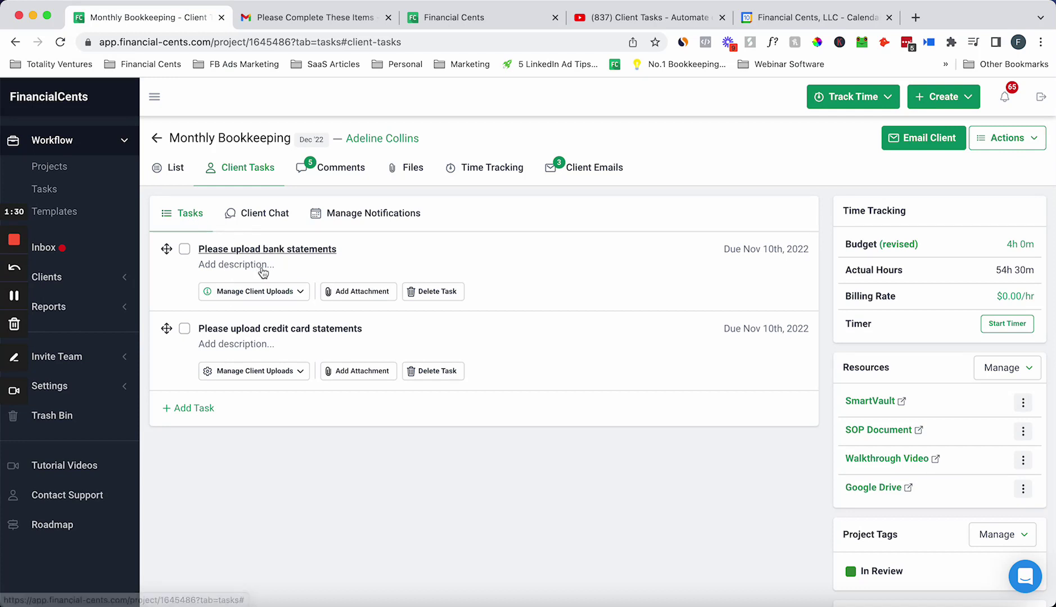
pyautogui.click(352, 226)
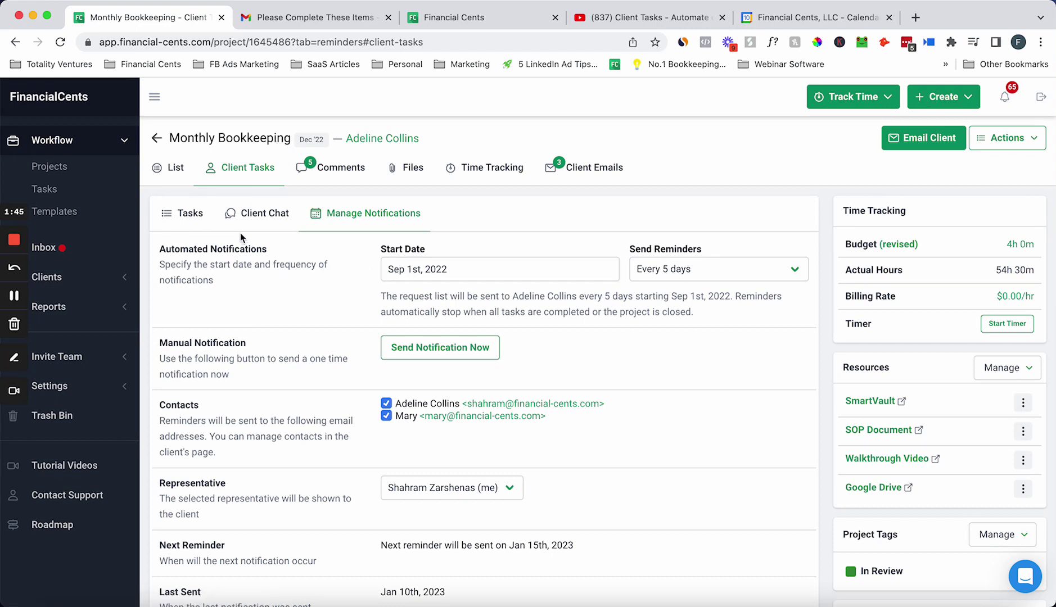
pyautogui.click(194, 220)
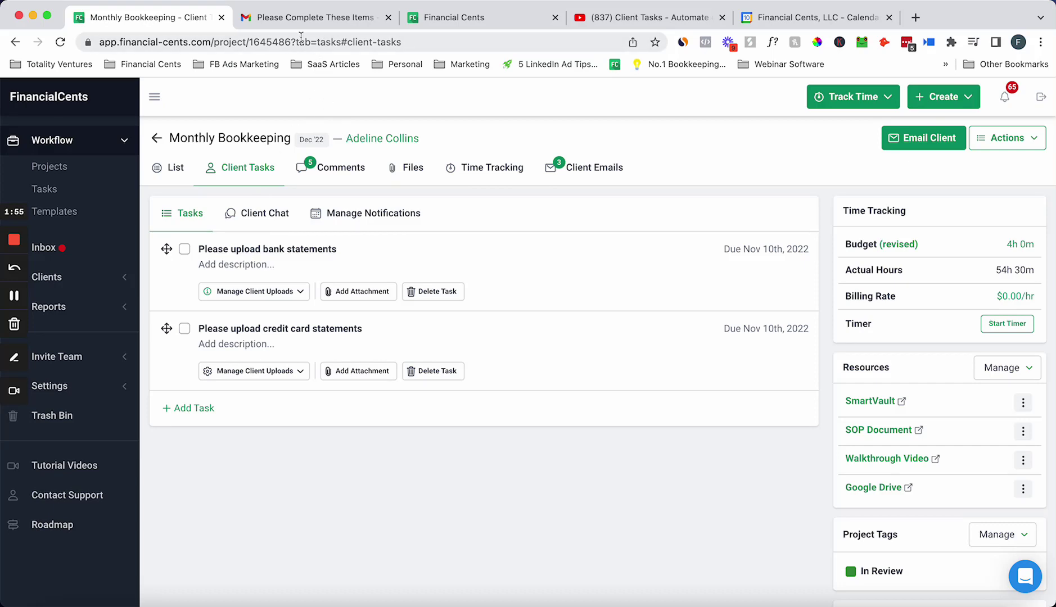
# Switch to Gmail, read the client's task request email and open the client portal from it
pyautogui.click(303, 16)
pyautogui.scroll(-1, 371, 299)
pyautogui.scroll(1, 371, 304)
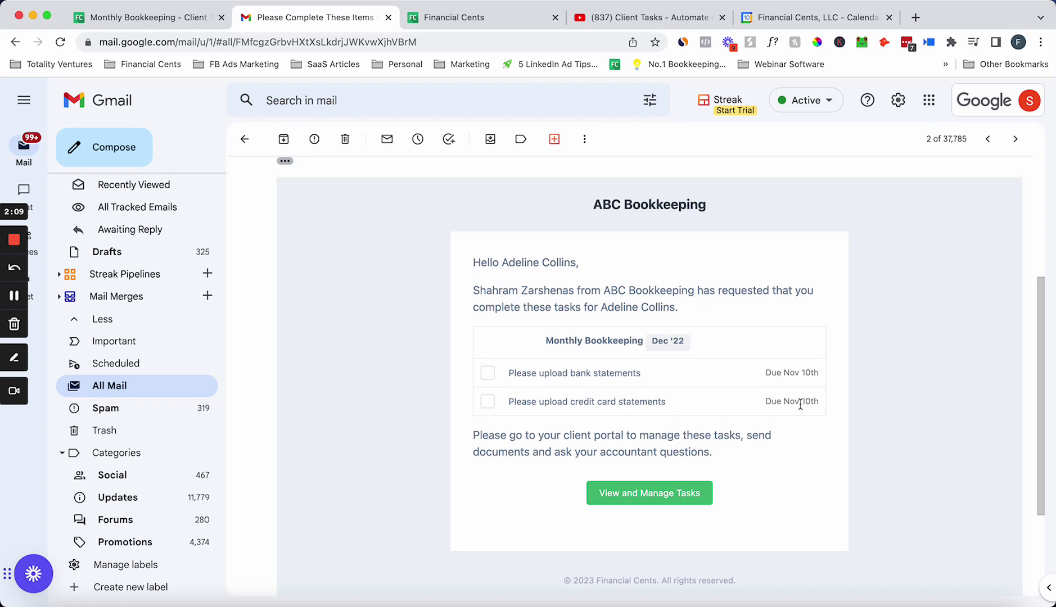
pyautogui.click(670, 492)
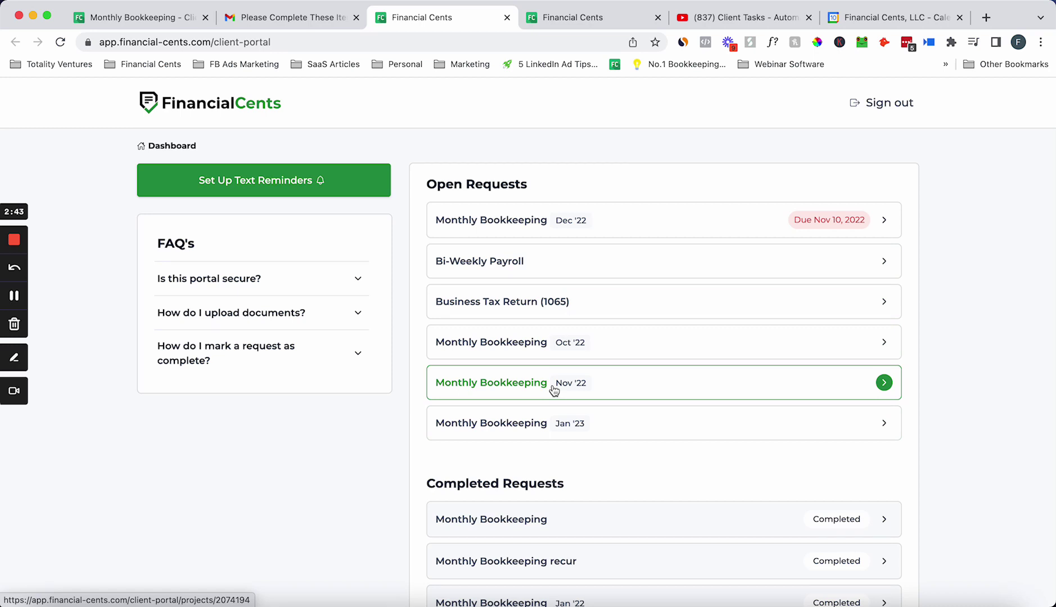
# In the Dec '22 Monthly Bookkeeping request, attach 32 Workflow Templates 5.0.xlsx to the credit card statements task and mark that task complete
pyautogui.click(514, 226)
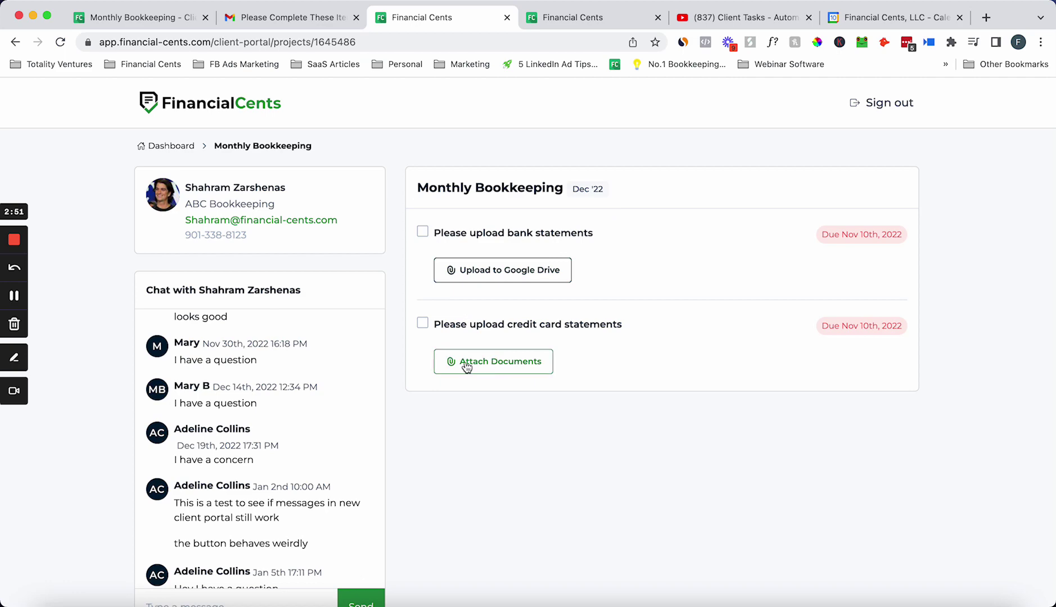
pyautogui.click(484, 364)
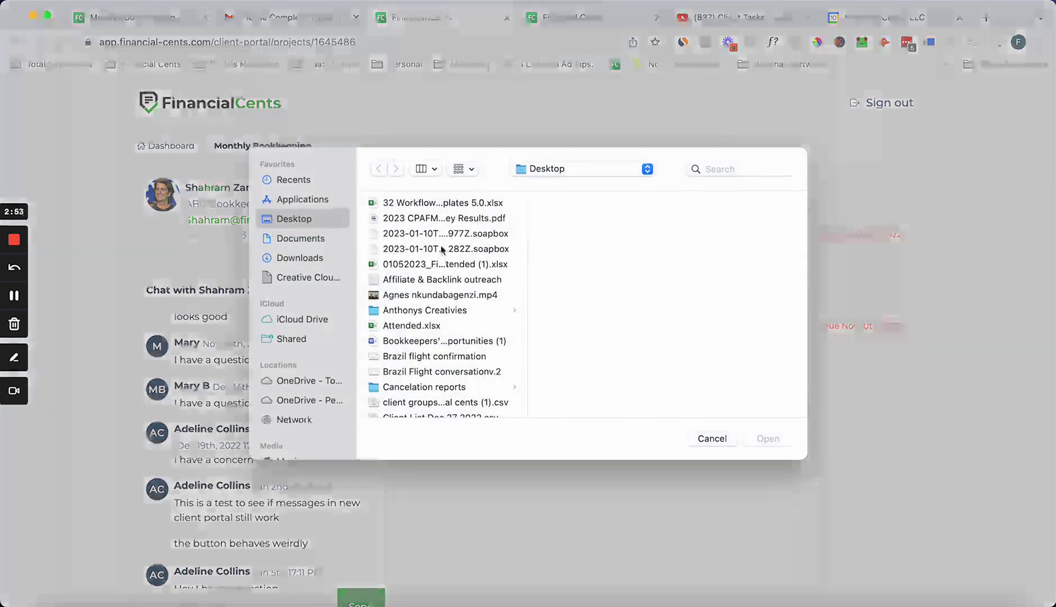
pyautogui.click(440, 203)
pyautogui.click(767, 439)
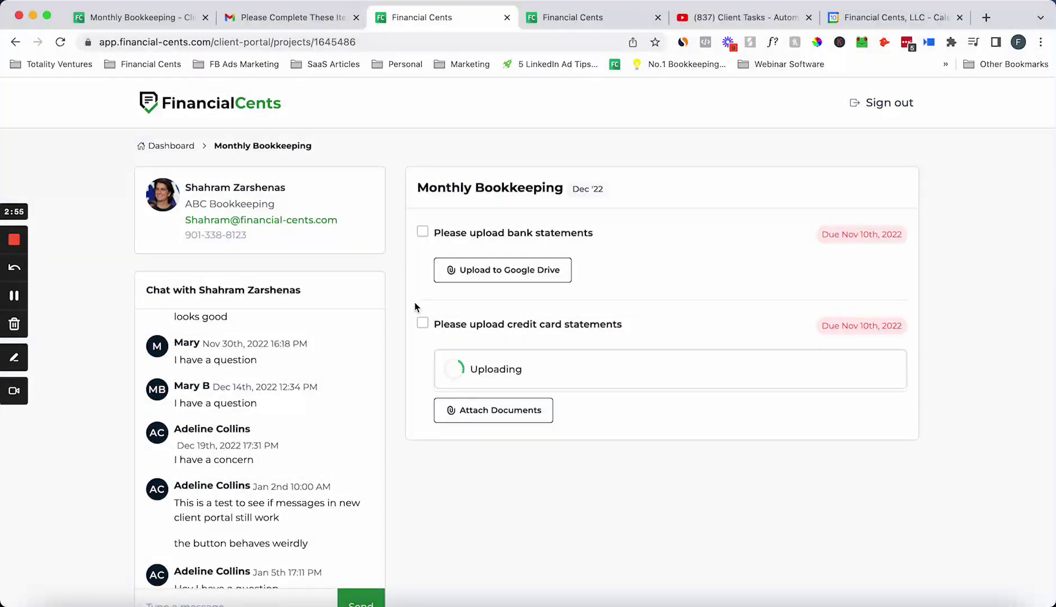
pyautogui.click(422, 325)
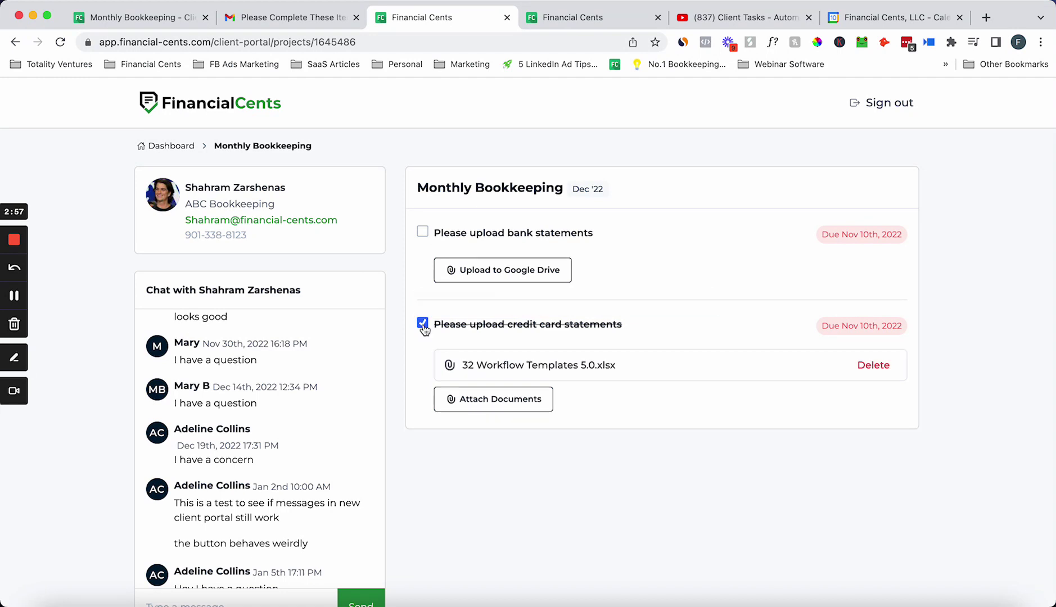
# Look through the chat with the accountant on the client portal's request page
pyautogui.scroll(-2, 330, 431)
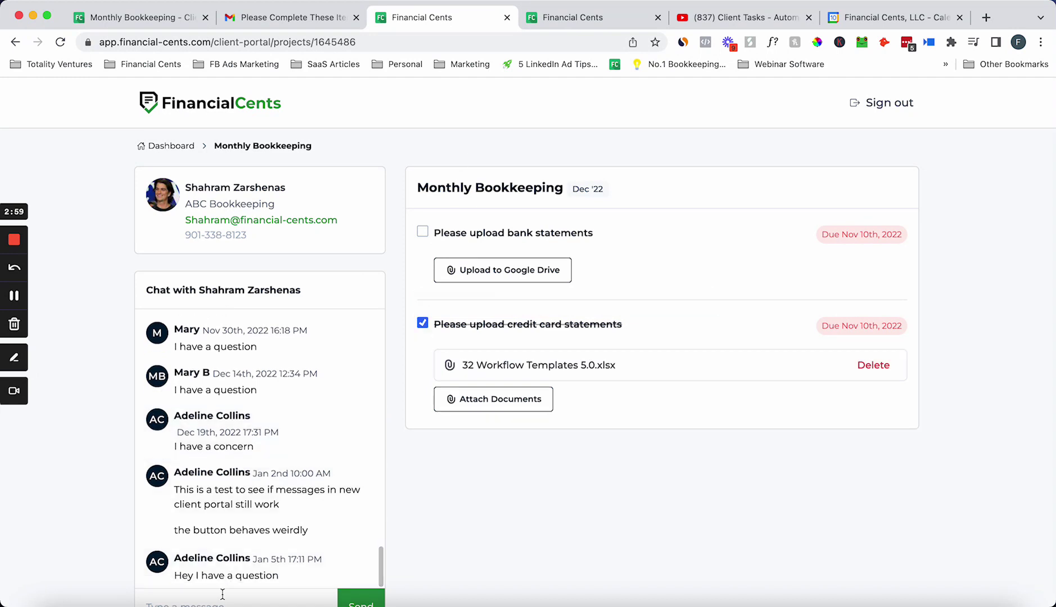
pyautogui.scroll(-1, 222, 588)
pyautogui.scroll(1, 425, 498)
# Return to the firm's Monthly Bookkeeping project and check the client's uploaded document, the project task list and the client chat
pyautogui.click(167, 18)
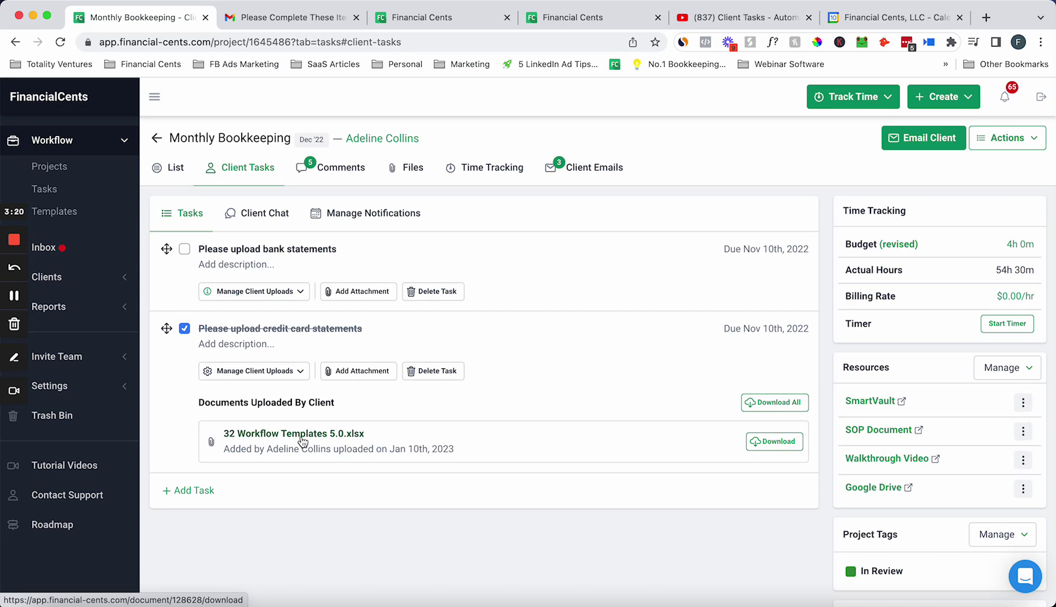
pyautogui.click(171, 167)
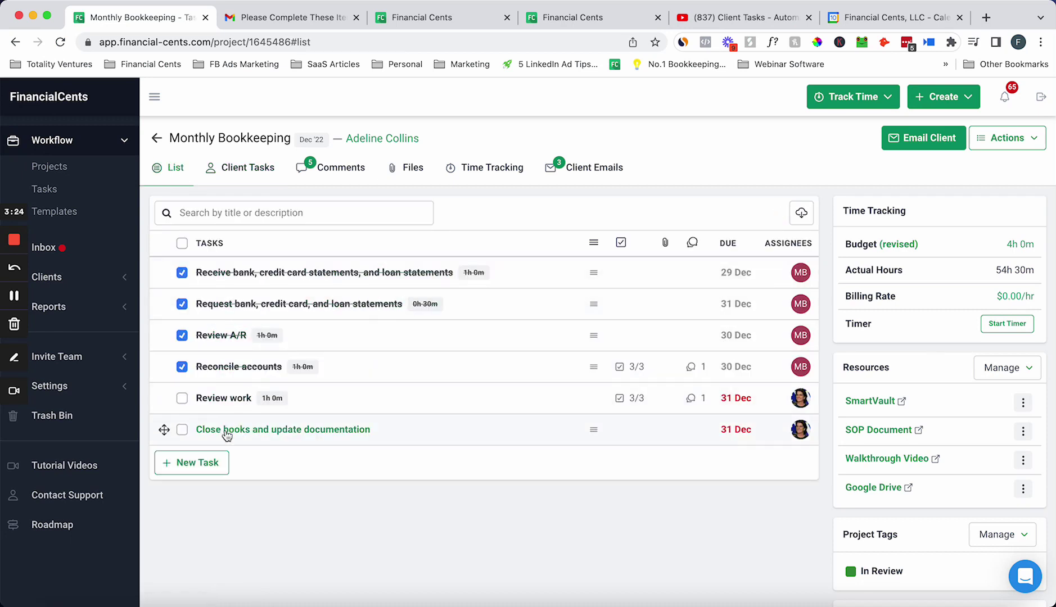
pyautogui.click(237, 181)
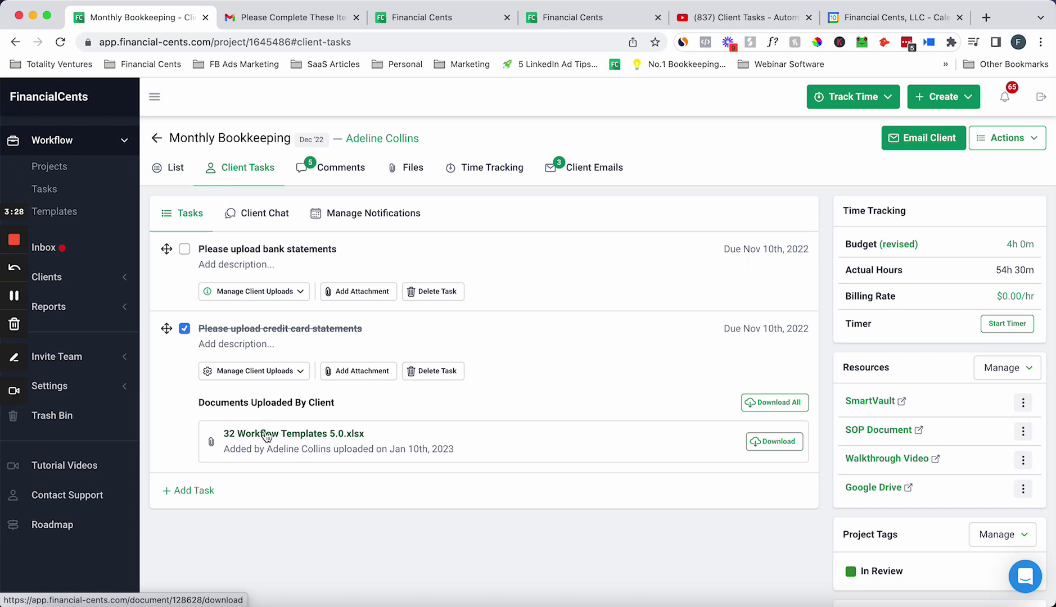
pyautogui.click(265, 217)
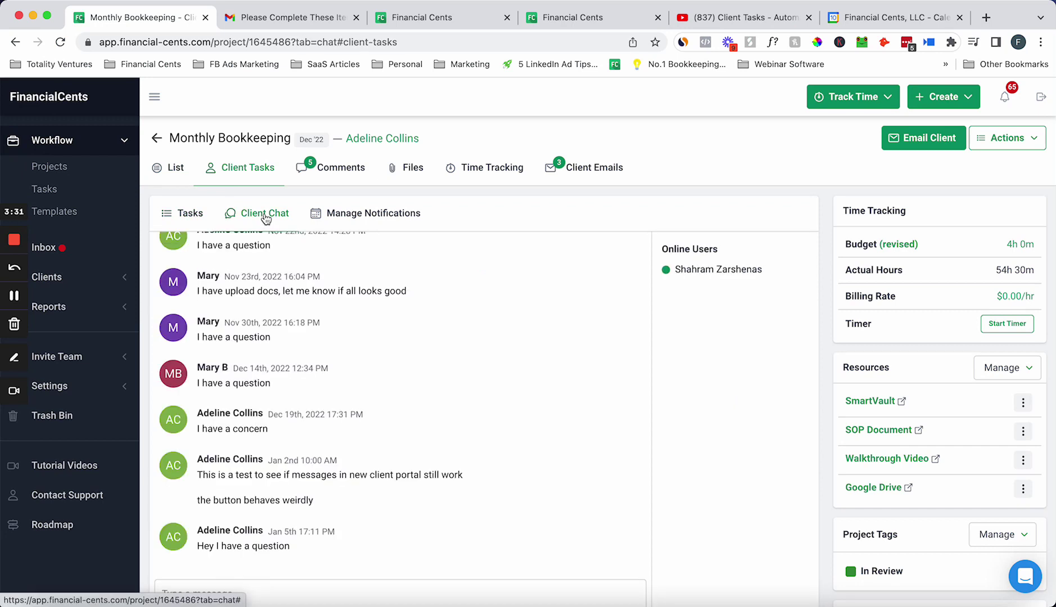
# Look through the project's comments, files and client emails, ending back on the client tasks
pyautogui.click(346, 175)
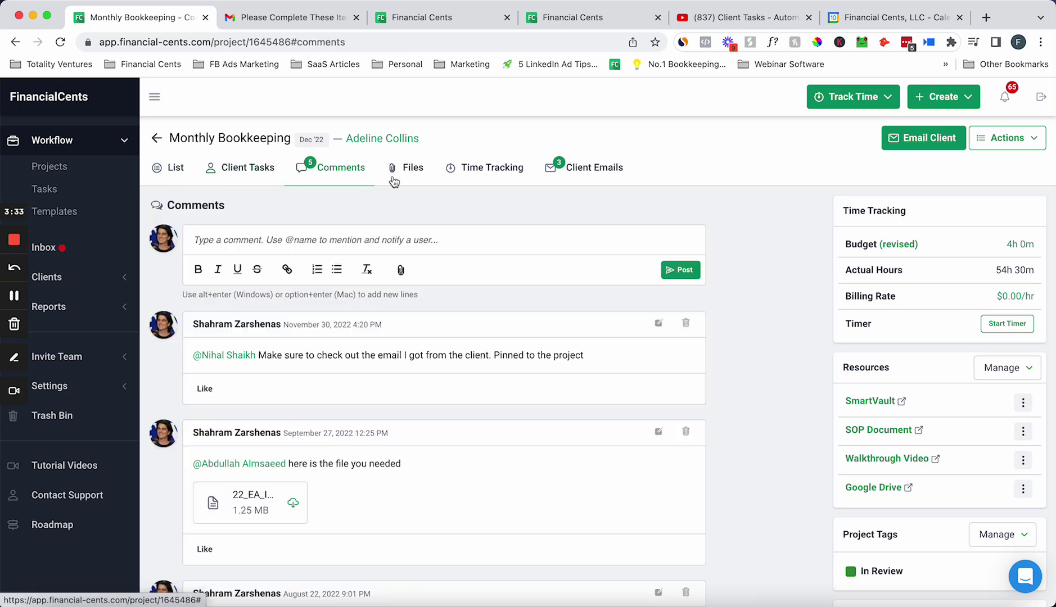
pyautogui.click(395, 175)
pyautogui.click(574, 175)
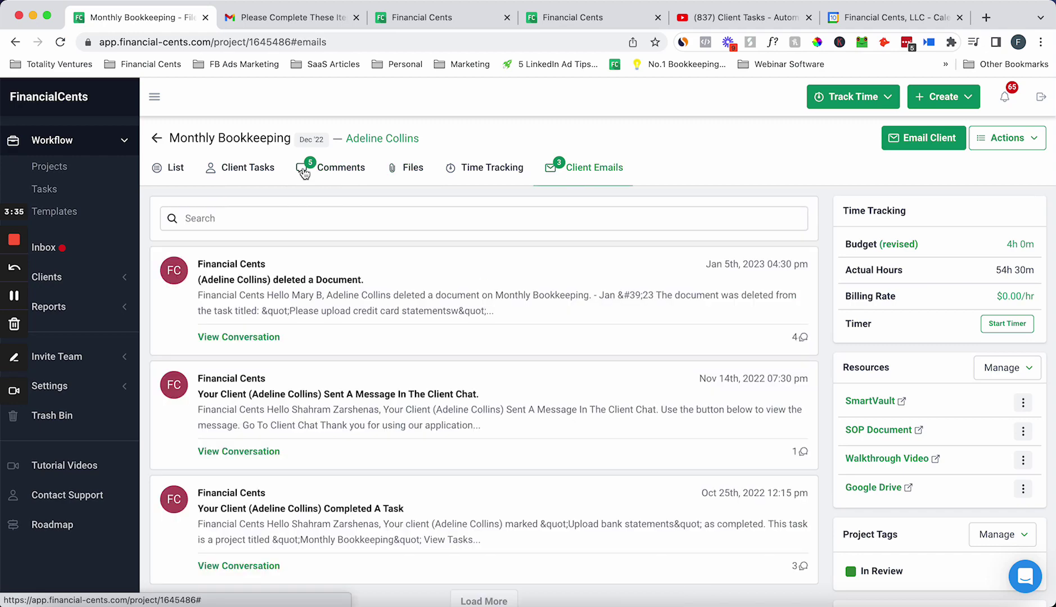
pyautogui.click(178, 171)
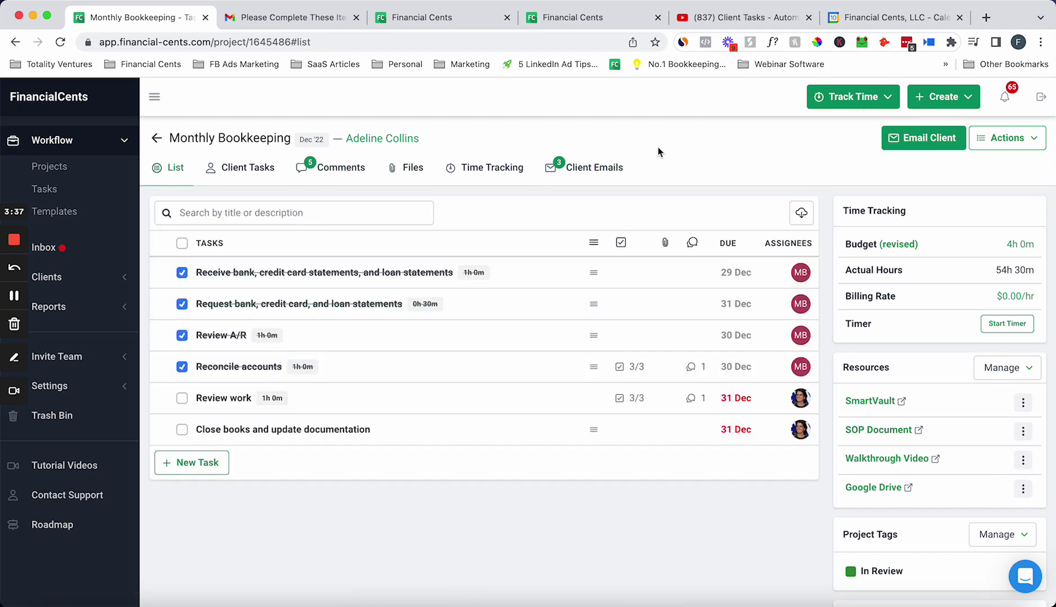
pyautogui.click(235, 178)
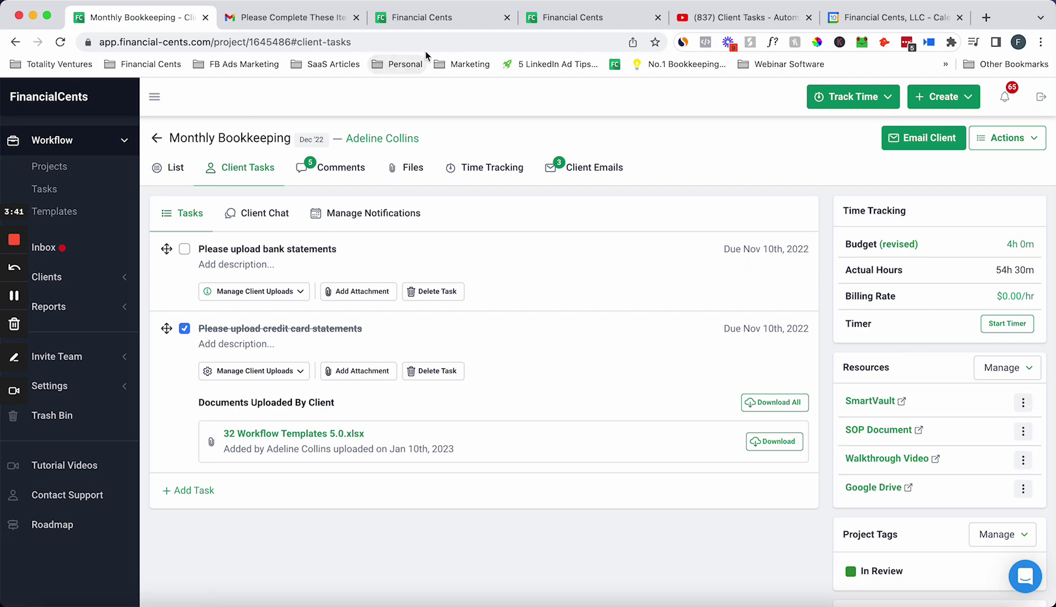
# In the client portal dashboard, view the text reminder setup with its mobile number field and close it without entering a number
pyautogui.click(419, 20)
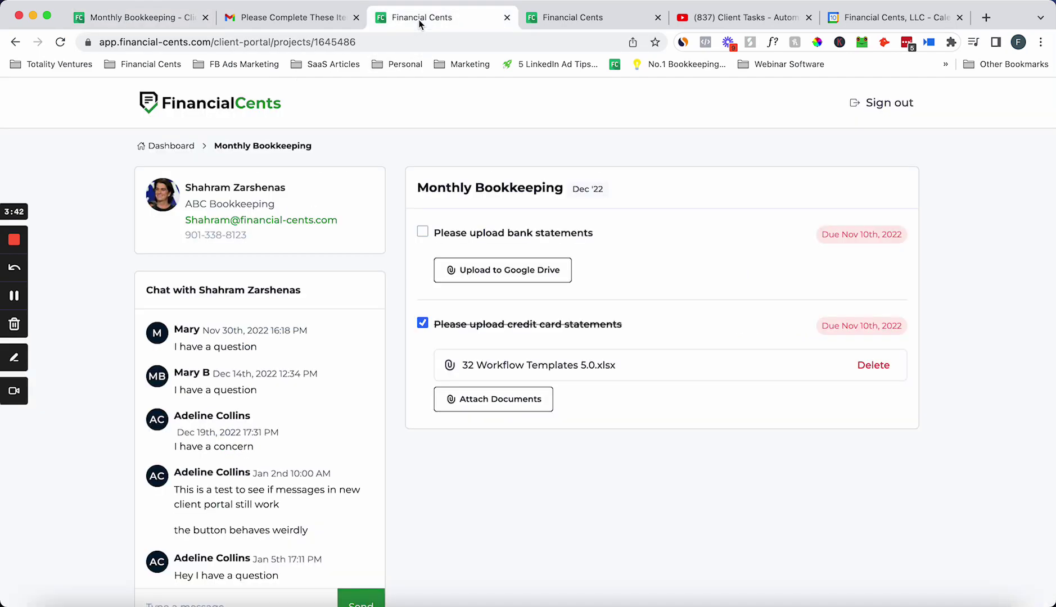
pyautogui.click(169, 145)
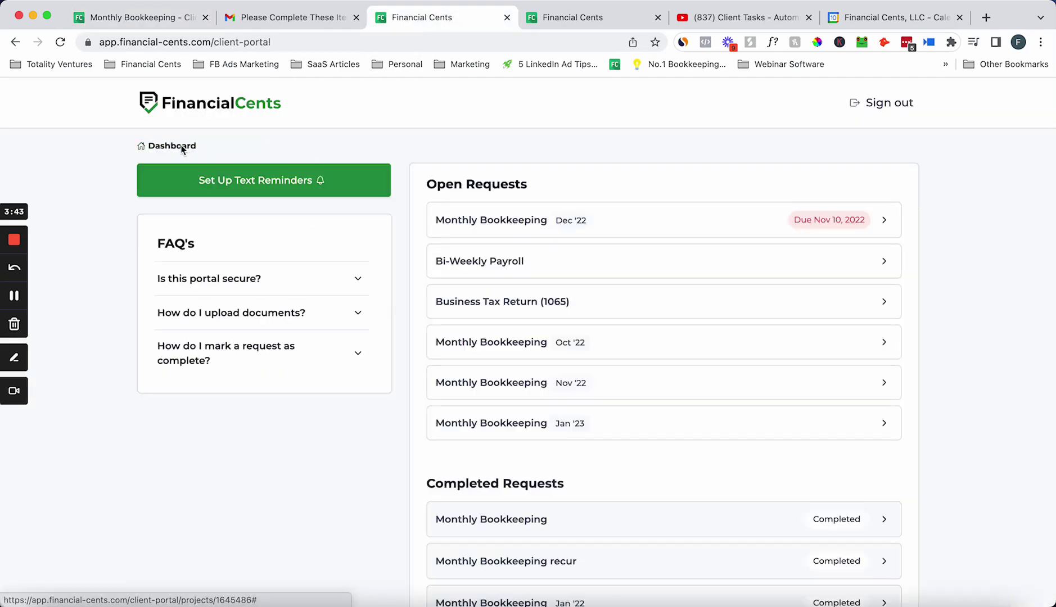
pyautogui.click(287, 181)
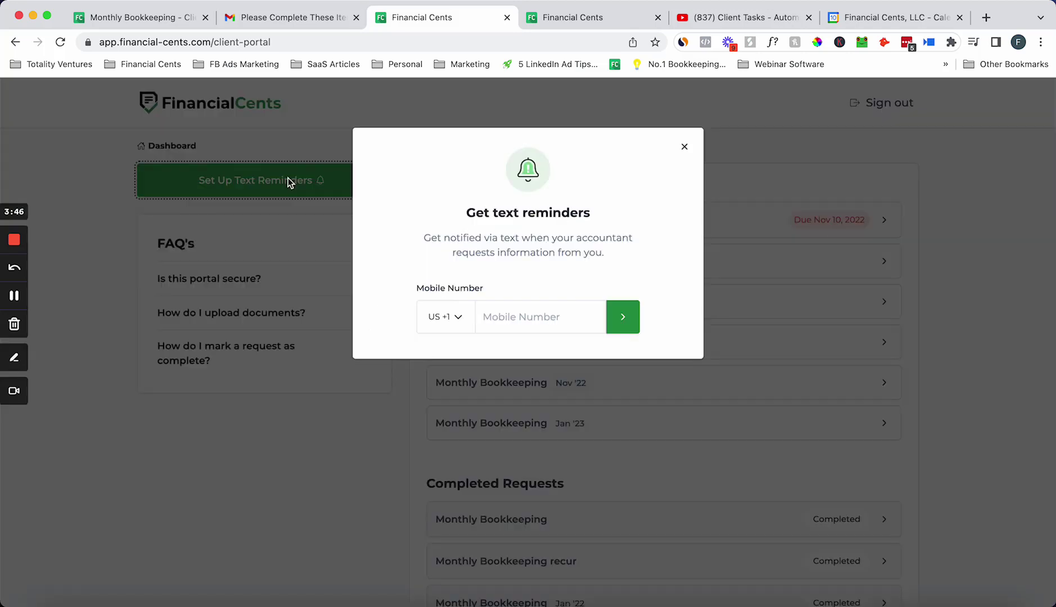
pyautogui.click(511, 316)
pyautogui.click(683, 146)
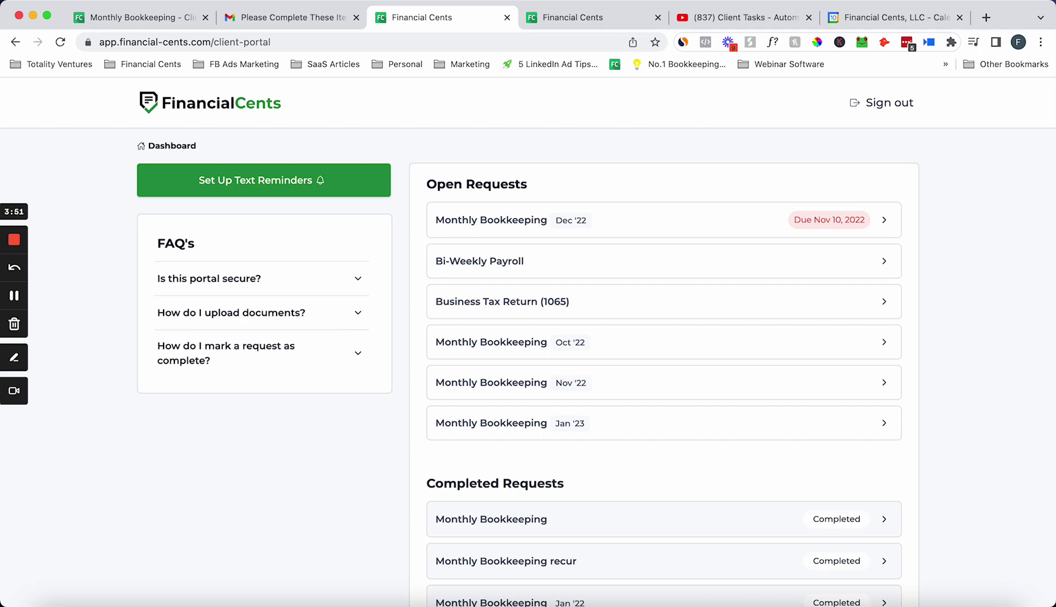
# Switch back to the client's task request email in Gmail
pyautogui.click(301, 17)
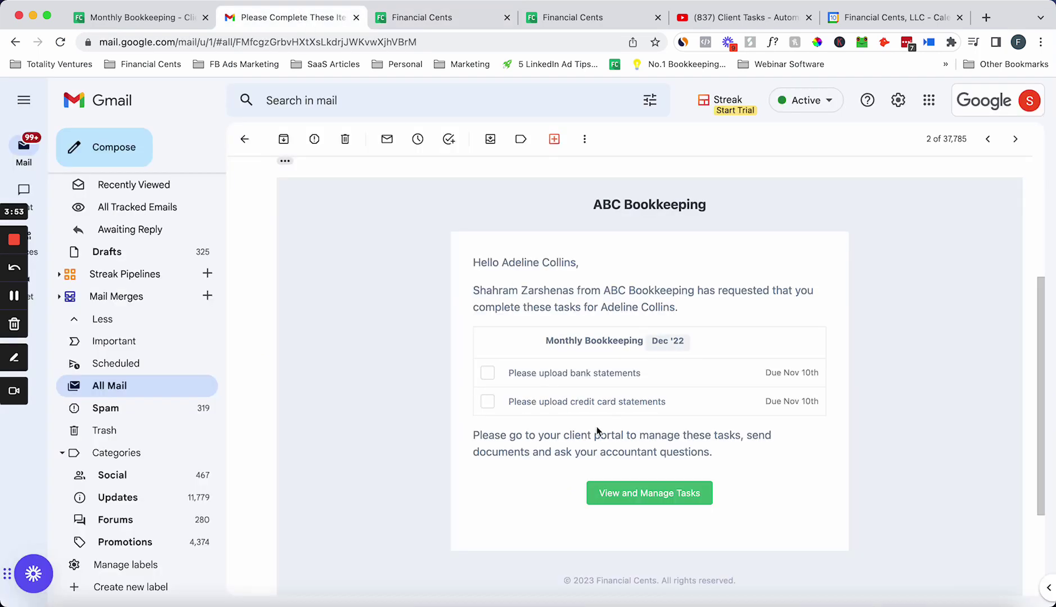